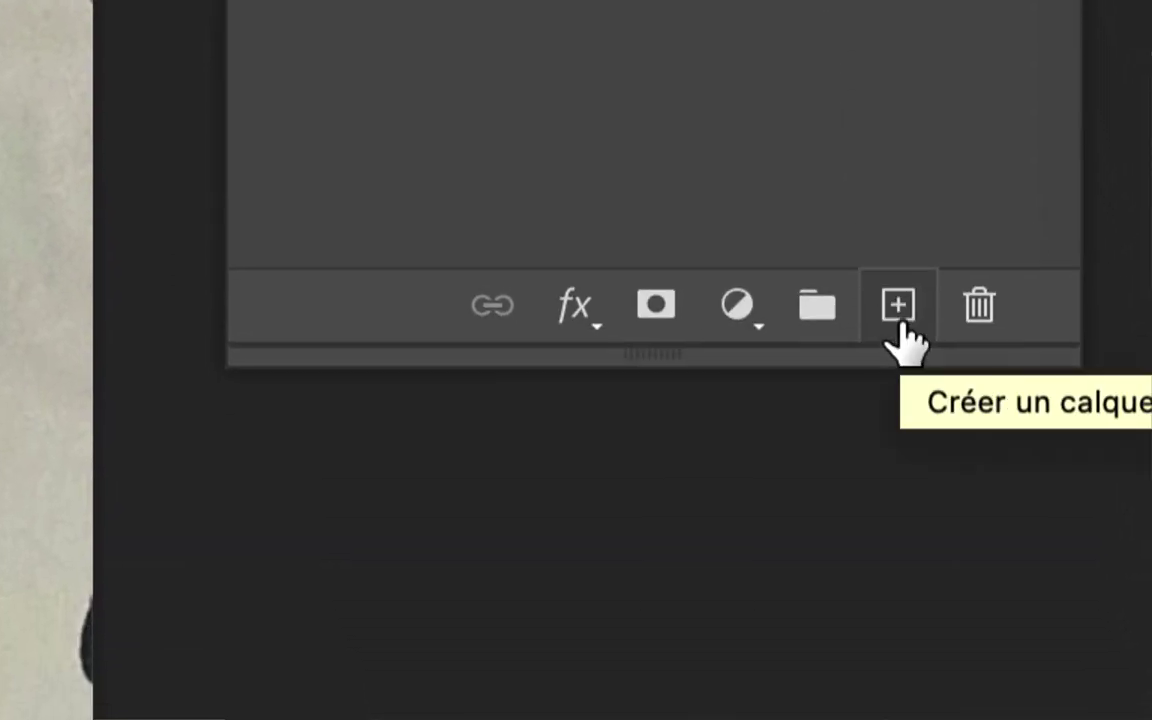
# Step: Add a new layer, Calque 2, and drag it between Calque 1 and Arrière-plan
pyautogui.click(897, 325)
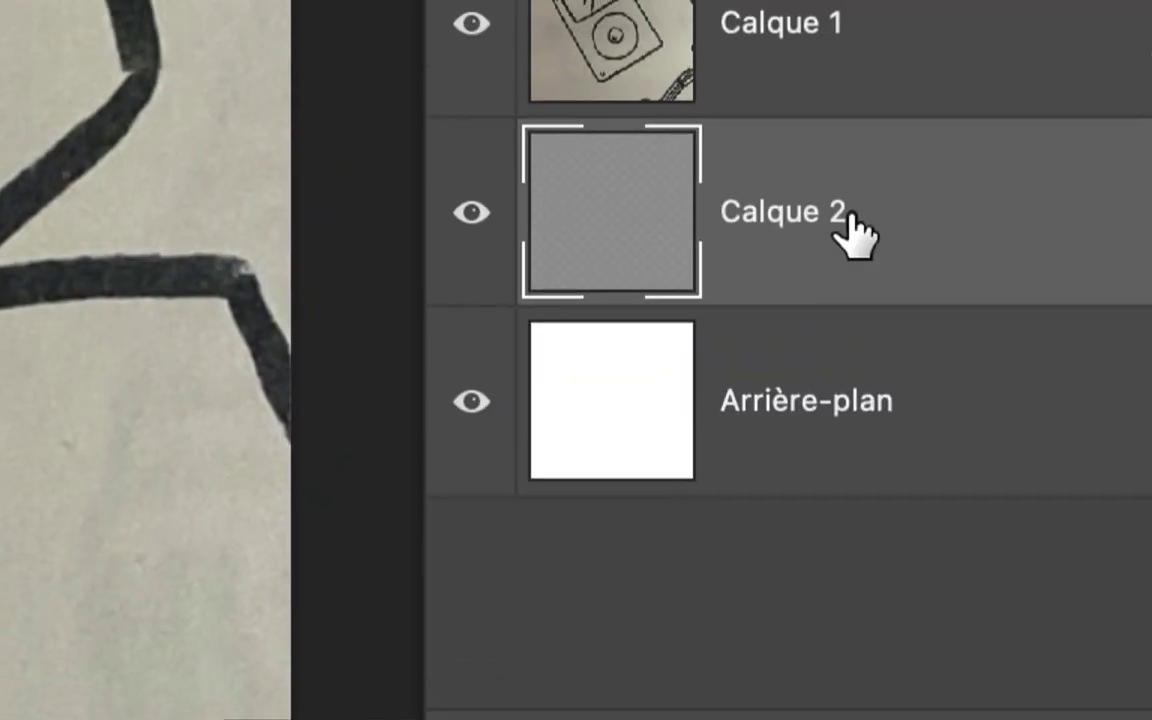
pyautogui.moveTo(836, 231); pyautogui.dragTo(846, 173)
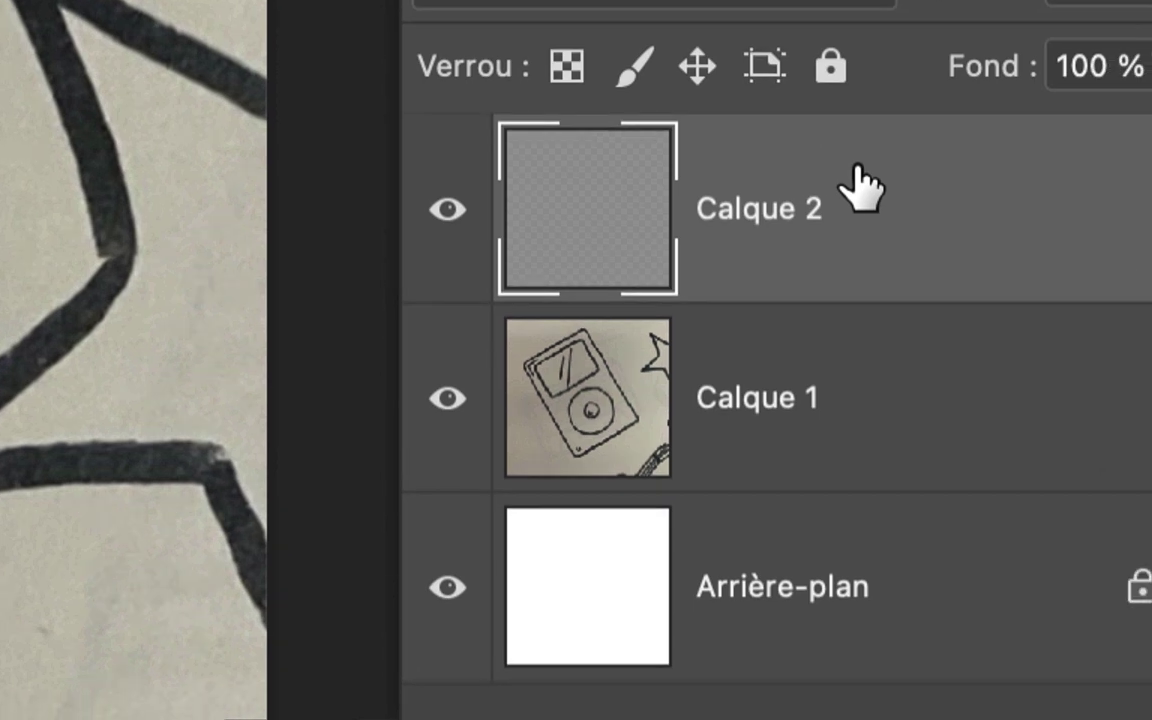
pyautogui.moveTo(860, 185); pyautogui.dragTo(856, 415)
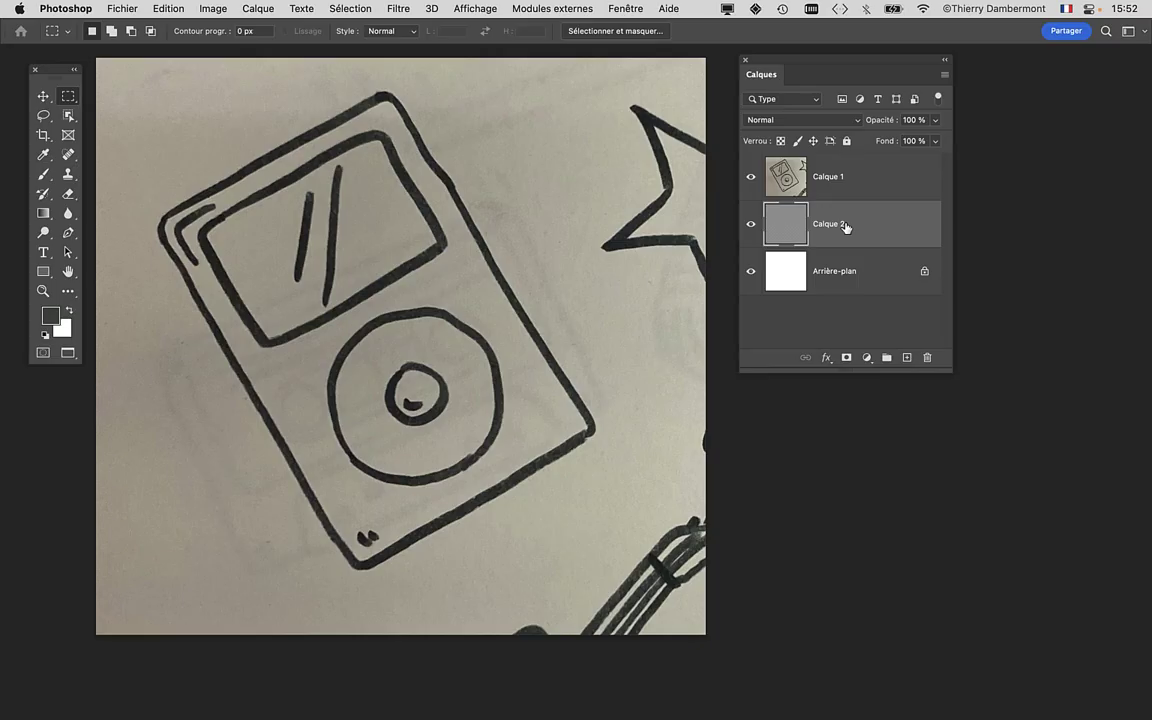
# Step: Fill Calque 2 with Blanc (white) via Edition > Remplir, then select Calque 1
pyautogui.click(168, 8)
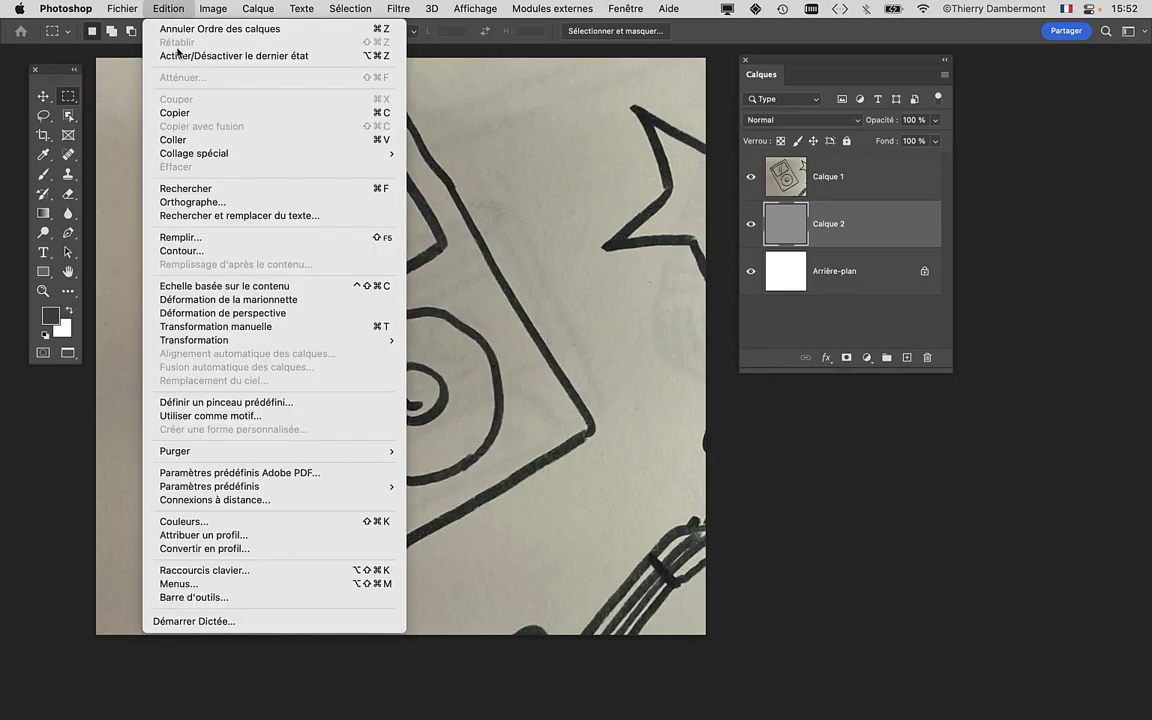
pyautogui.click(180, 234)
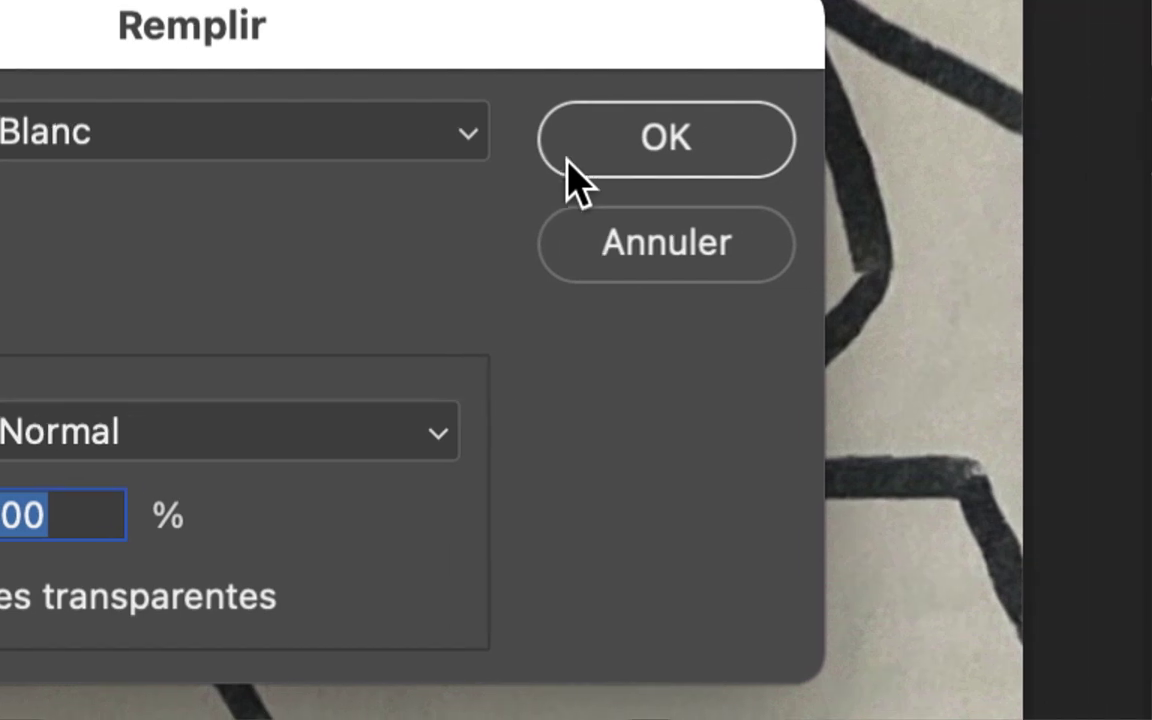
pyautogui.click(585, 178)
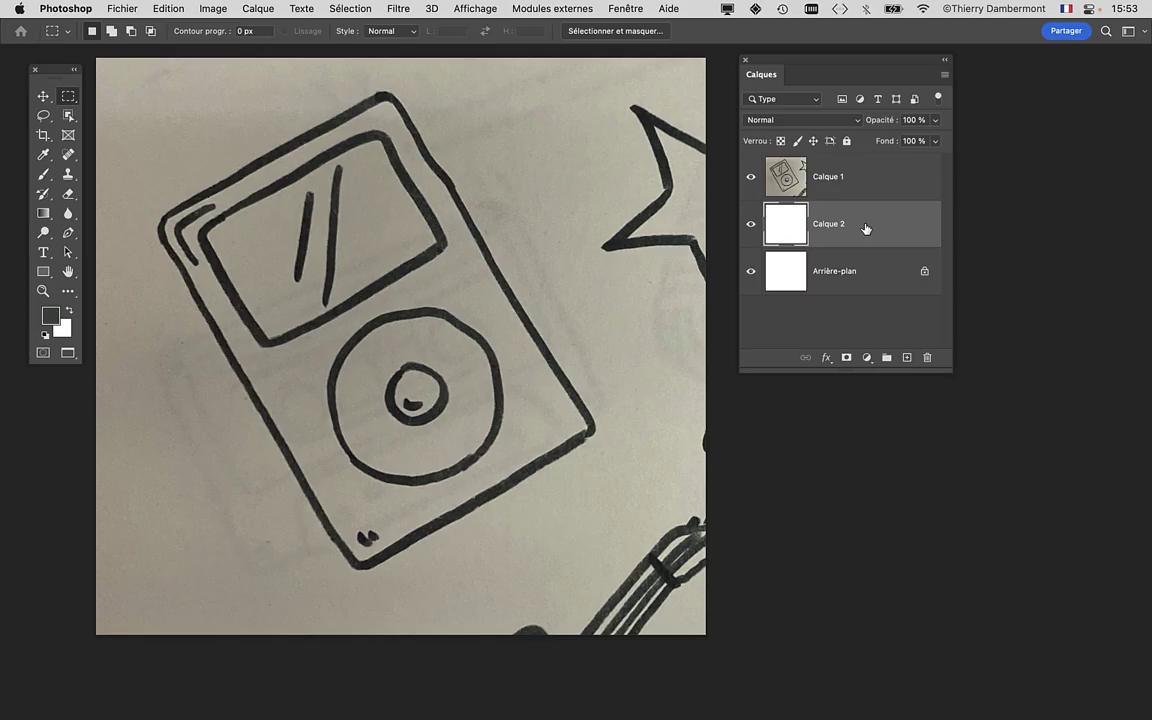
pyautogui.click(866, 185)
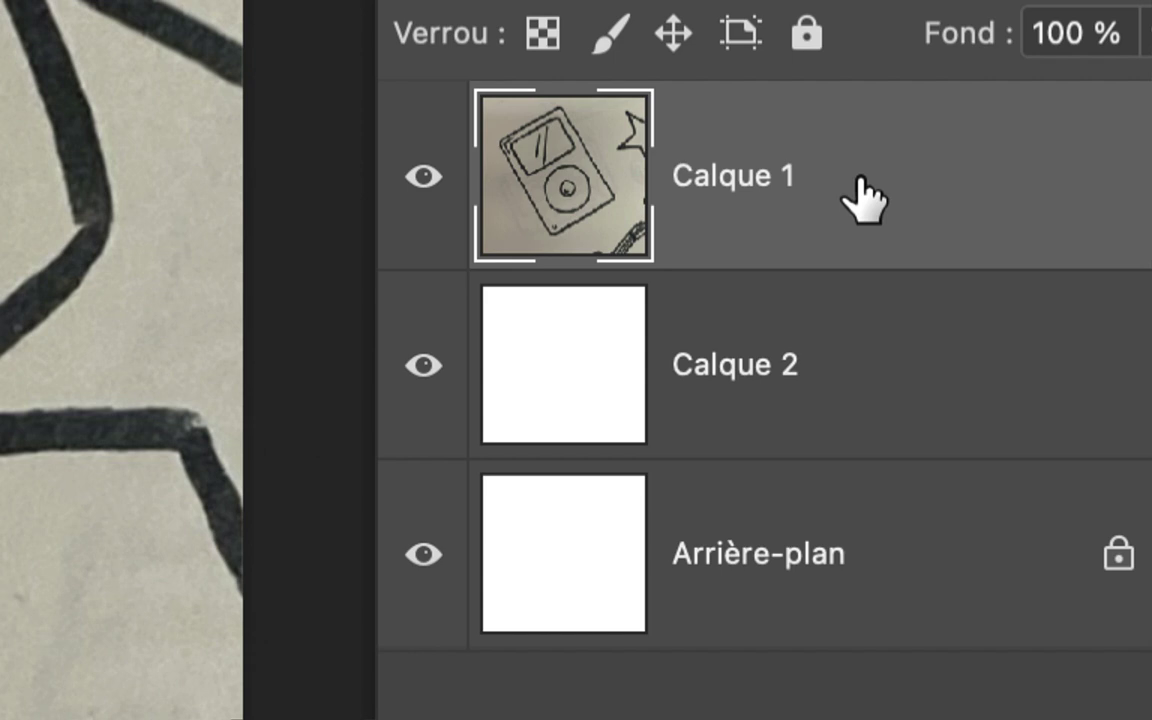
# Step: Open Calque 1's Options de fusion from Calque > Style de calque and move the dialog aside
pyautogui.doubleClick(862, 197)
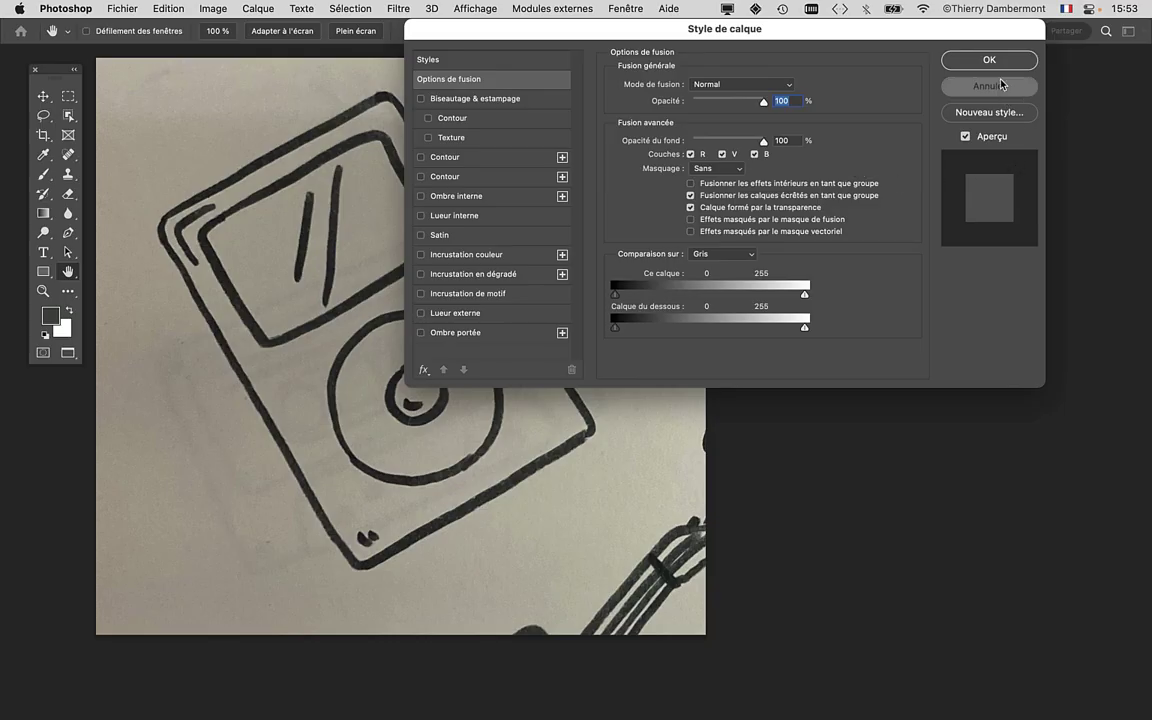
pyautogui.click(987, 85)
pyautogui.click(258, 8)
pyautogui.moveTo(150, 150)
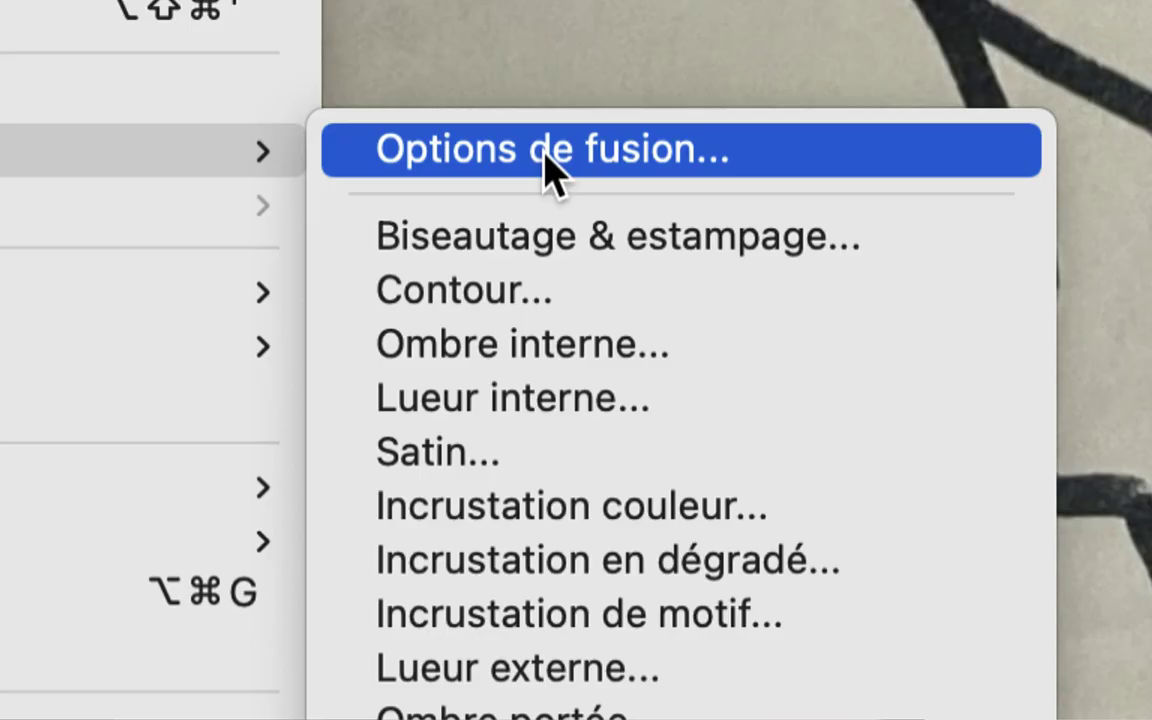
pyautogui.click(550, 168)
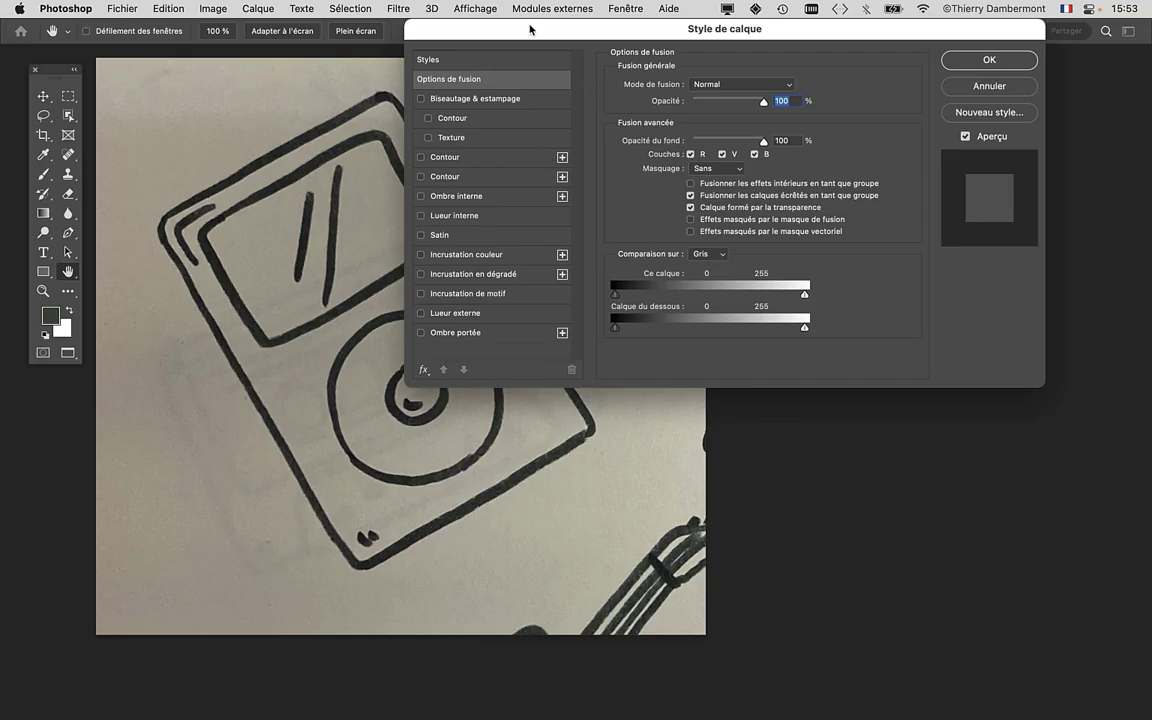
pyautogui.moveTo(530, 29); pyautogui.dragTo(661, 55)
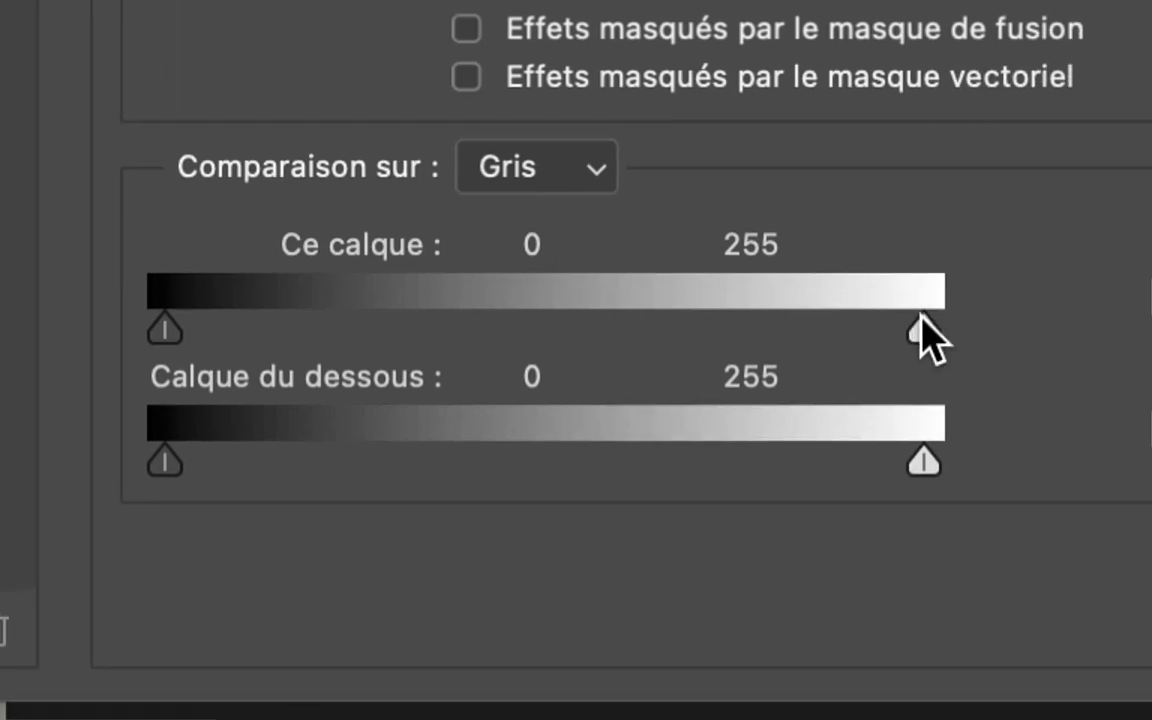
# Step: Lower the Ce calque white slider from 255 to 133 to drop the grey paper
pyautogui.moveTo(920, 320); pyautogui.dragTo(849, 320)
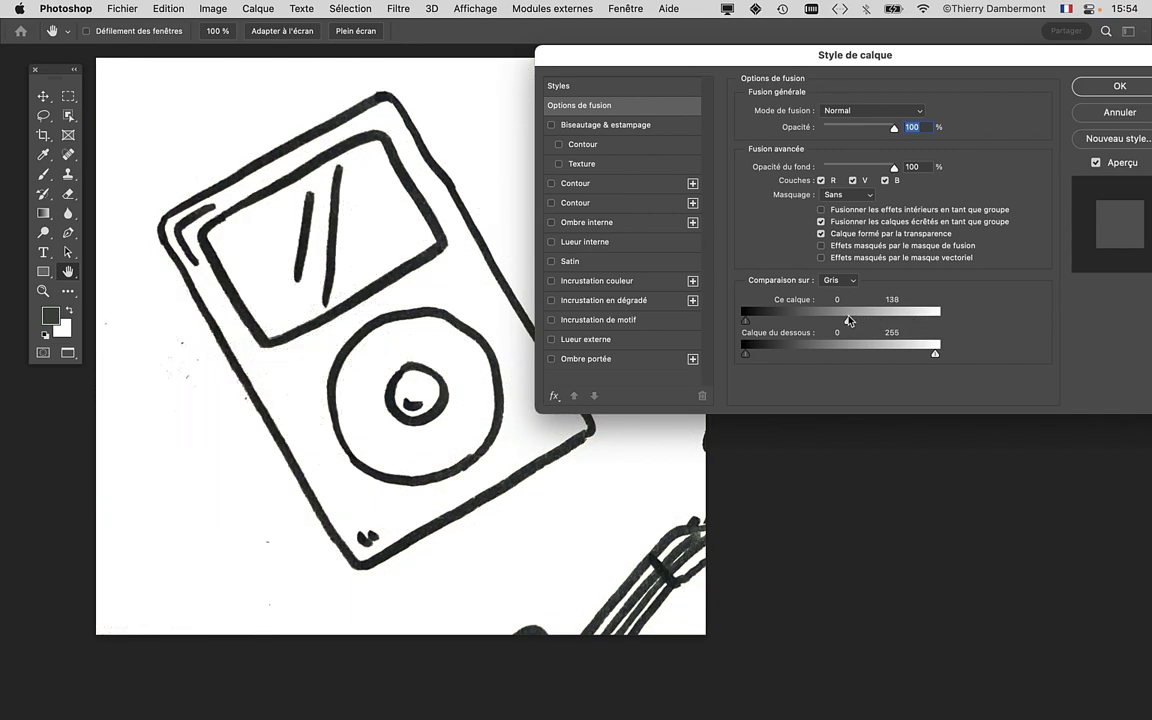
pyautogui.moveTo(848, 320); pyautogui.dragTo(845, 318)
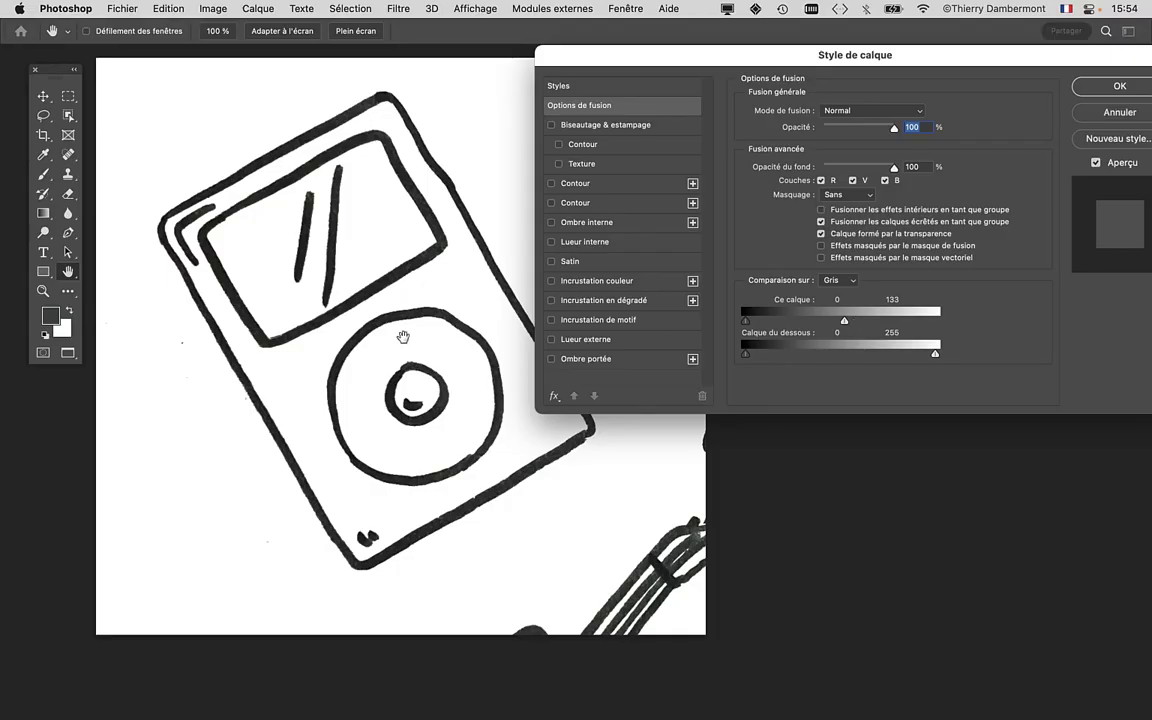
pyautogui.scroll(5, 400, 328)
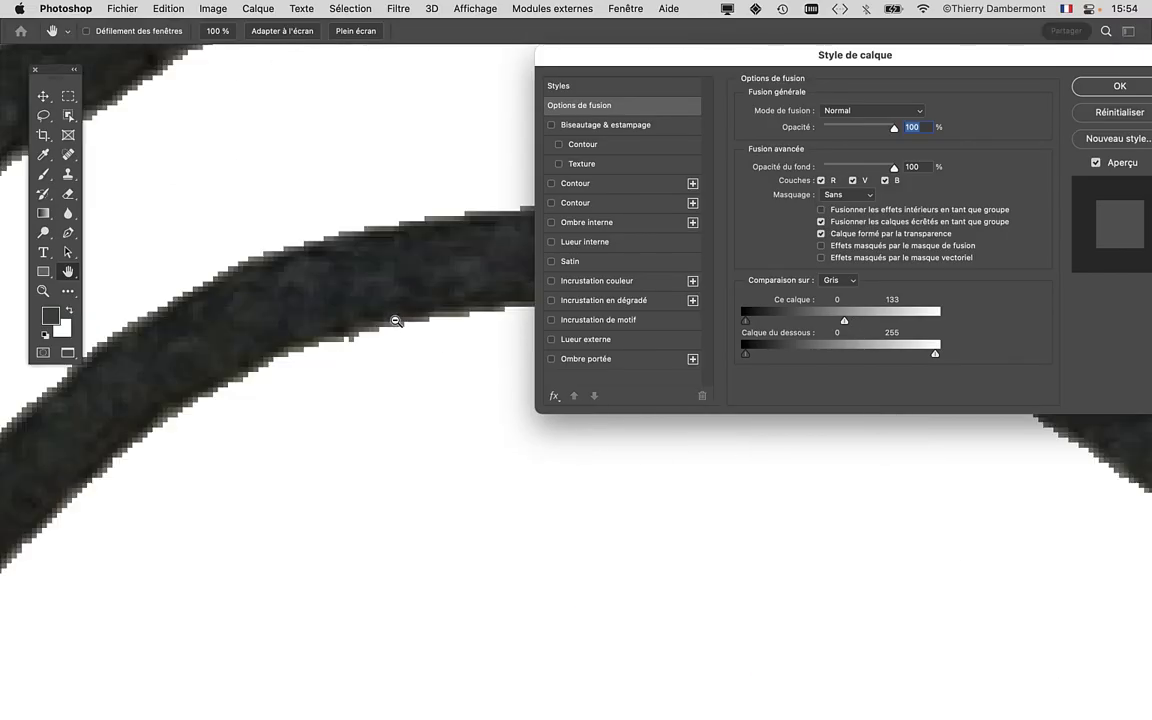
# Step: Split the Ce calque white slider to 97/133 and confirm the blending options
pyautogui.moveTo(601, 54)
pyautogui.mouseDown()
pyautogui.moveTo(782, 37)
pyautogui.moveTo(713, 249)
pyautogui.mouseUp()
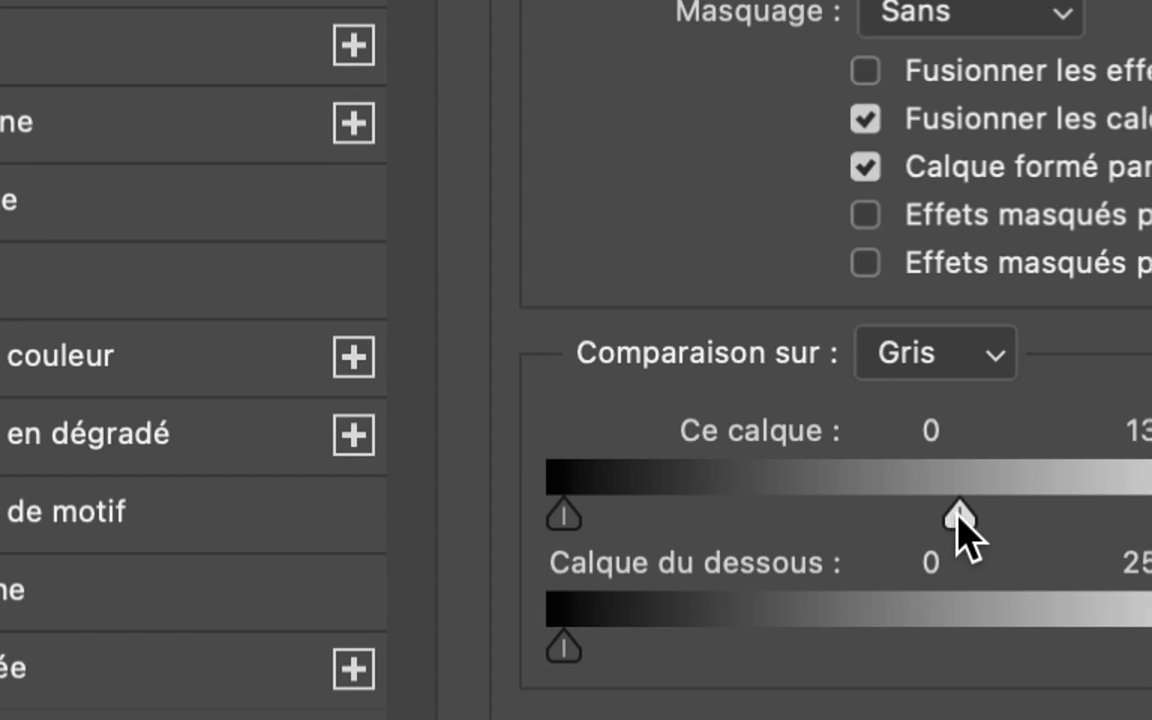
pyautogui.moveTo(958, 515); pyautogui.dragTo(933, 518)
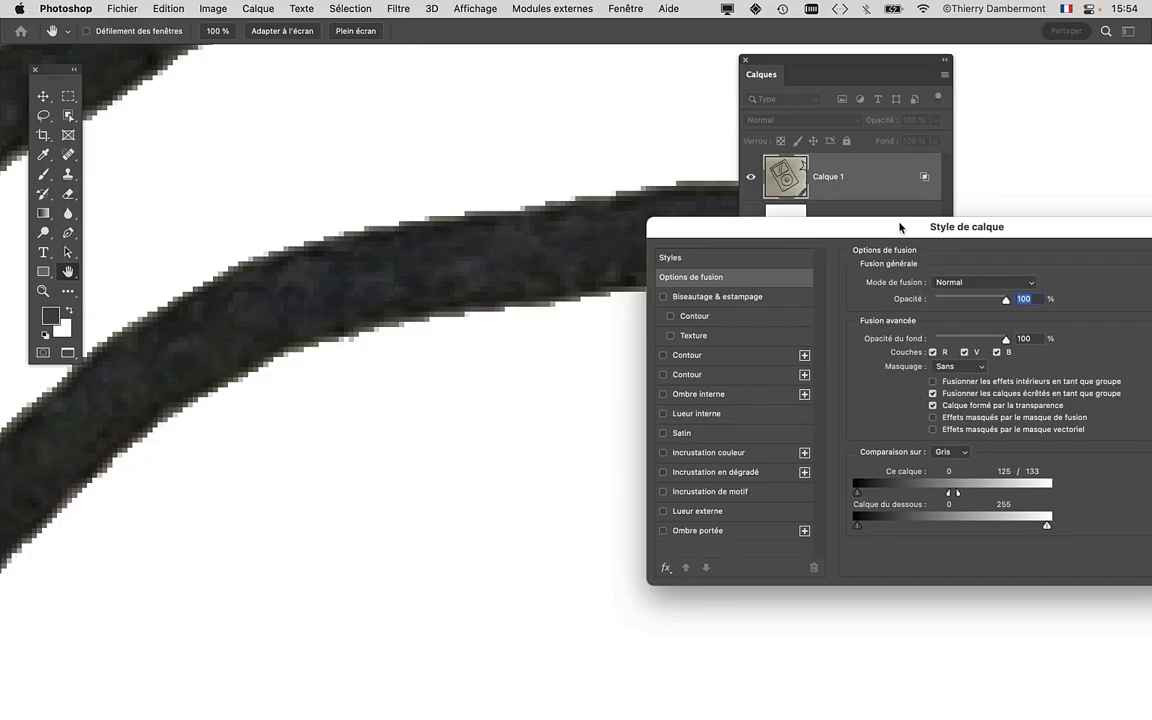
pyautogui.moveTo(917, 251); pyautogui.dragTo(928, 99)
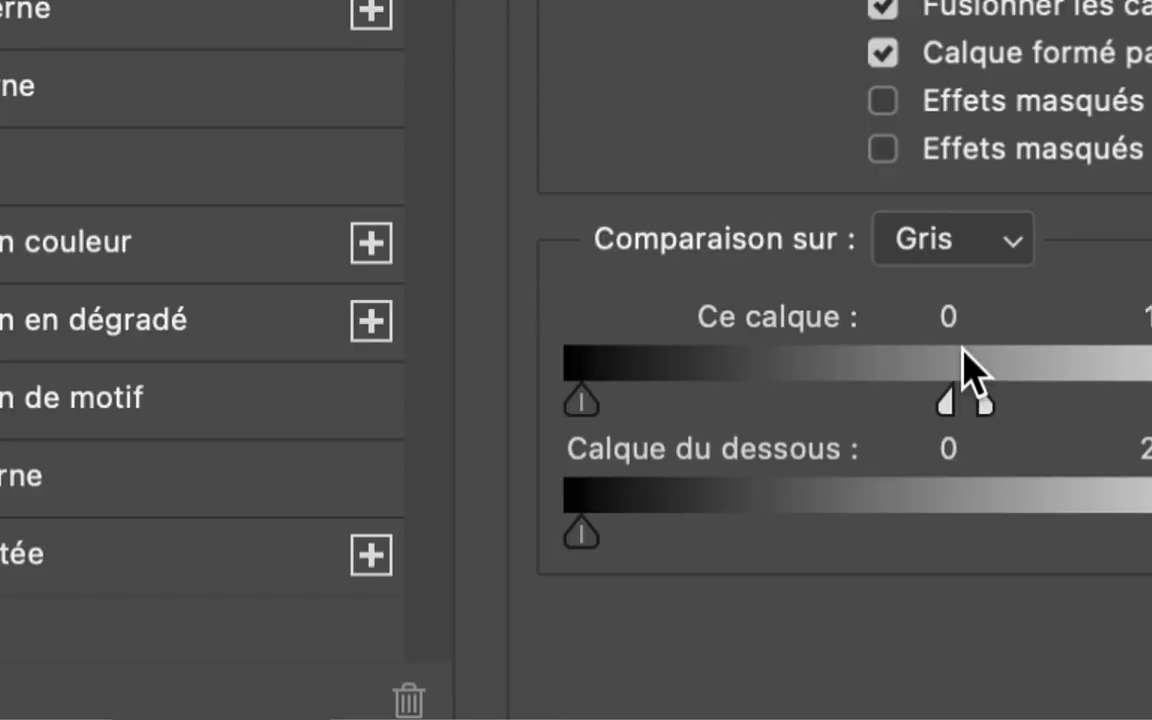
pyautogui.moveTo(965, 360); pyautogui.dragTo(957, 362)
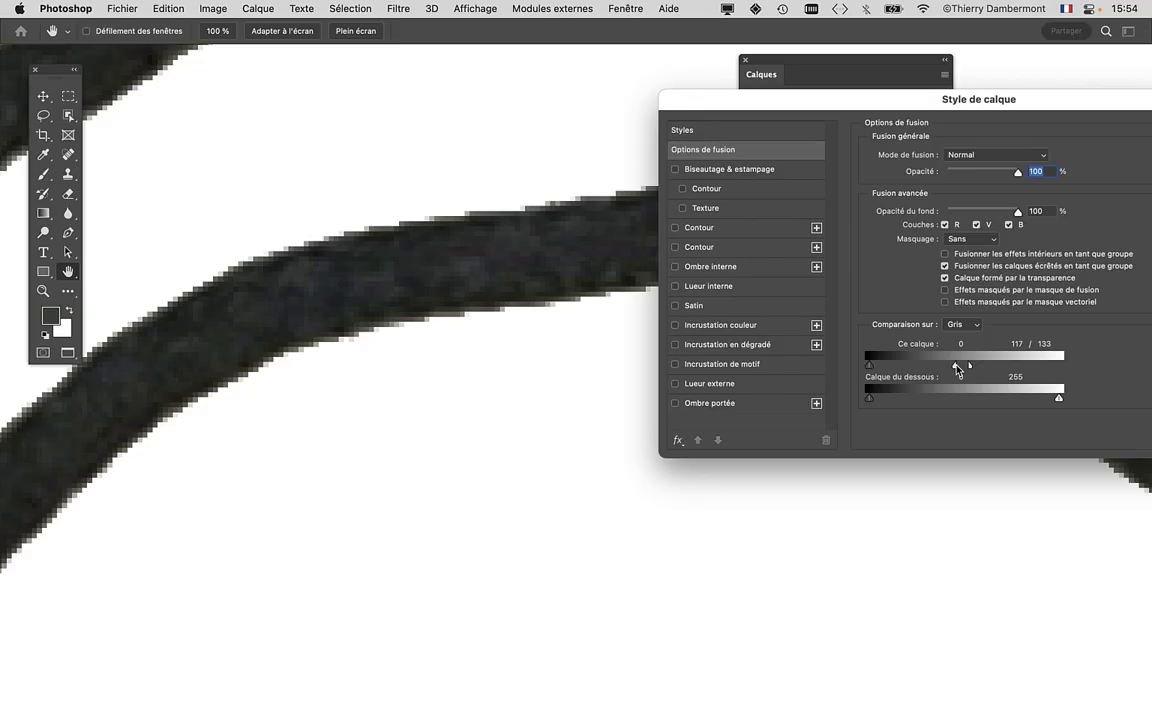
pyautogui.moveTo(957, 367); pyautogui.dragTo(942, 367)
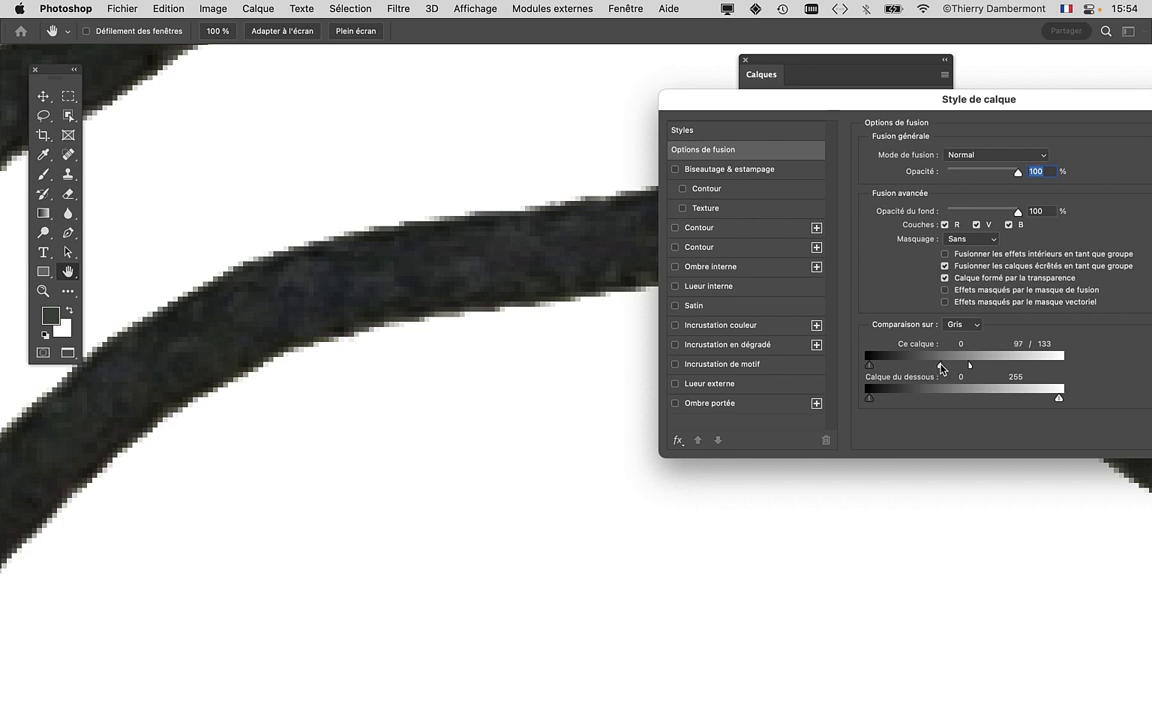
pyautogui.moveTo(843, 100); pyautogui.dragTo(677, 56)
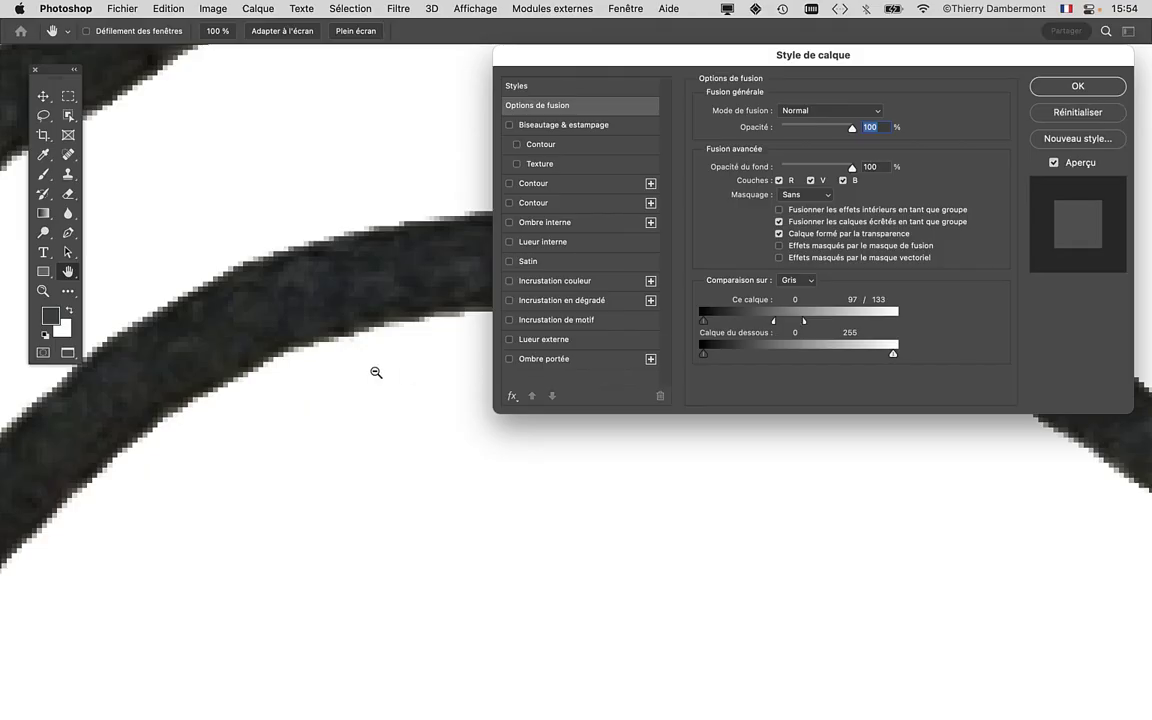
pyautogui.keyDown('alt'); pyautogui.click(347, 373); pyautogui.keyUp('alt')
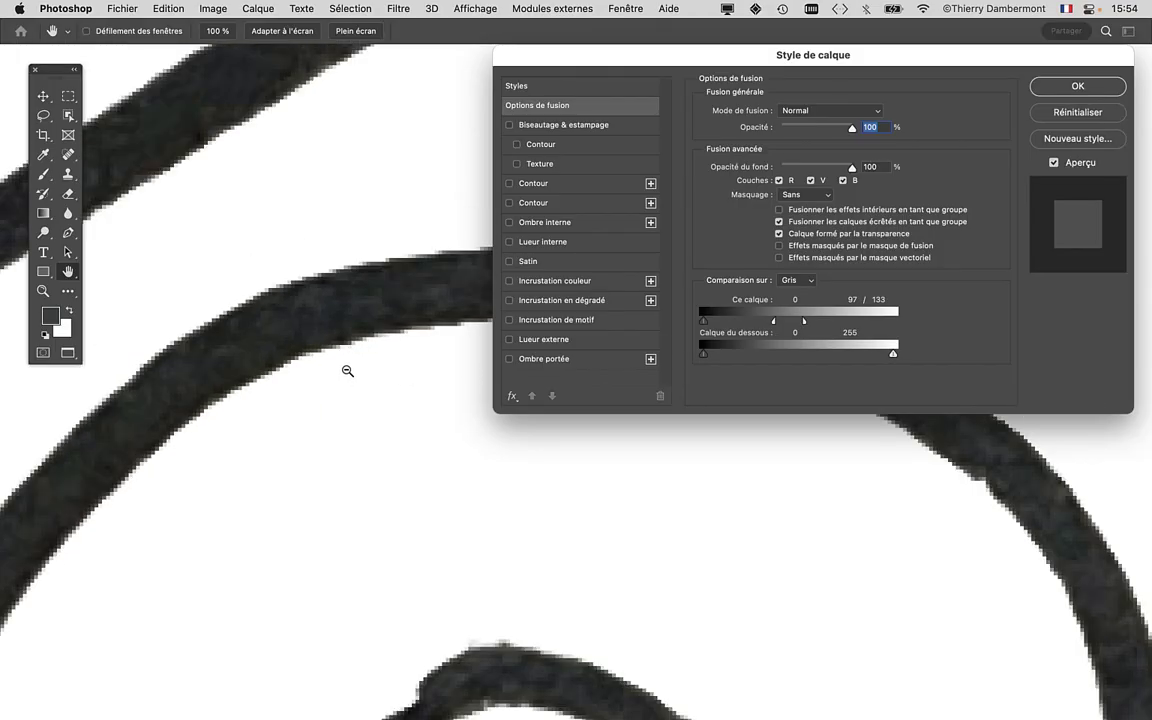
pyautogui.keyDown('alt'); pyautogui.click(351, 375); pyautogui.keyUp('alt')
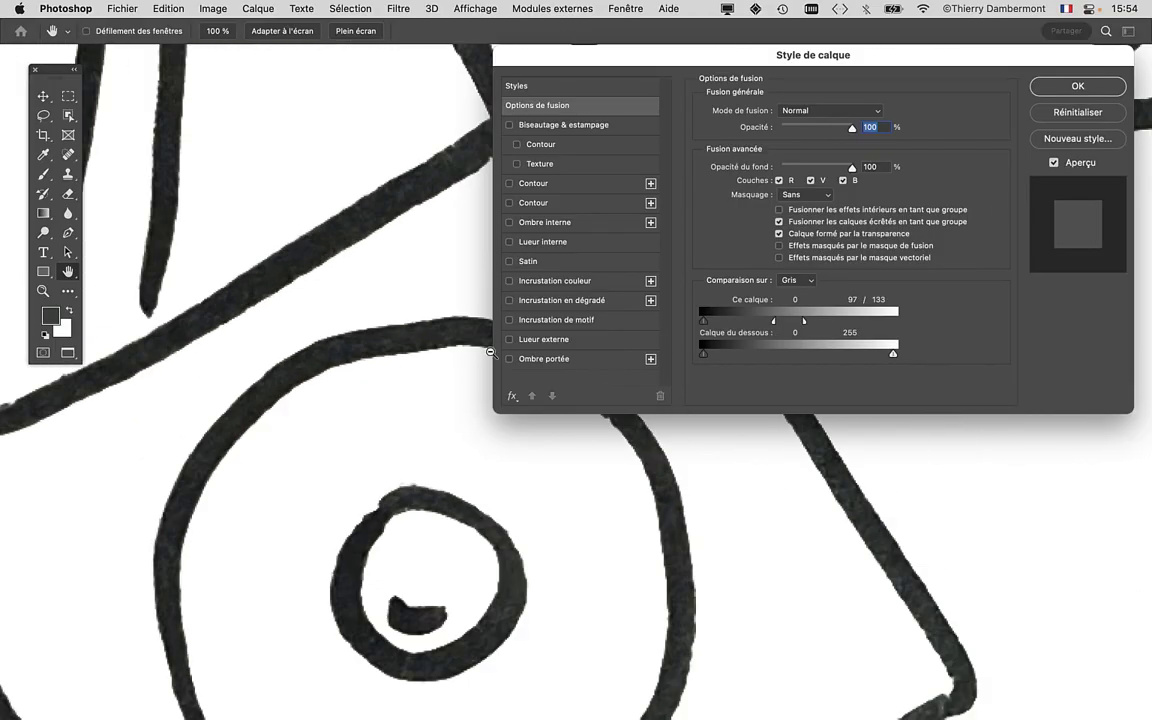
pyautogui.click(1078, 86)
# Step: Zoom out to the whole sketch and recheck Calque 1's 97/133 blend range
pyautogui.scroll(-2, 541, 378)
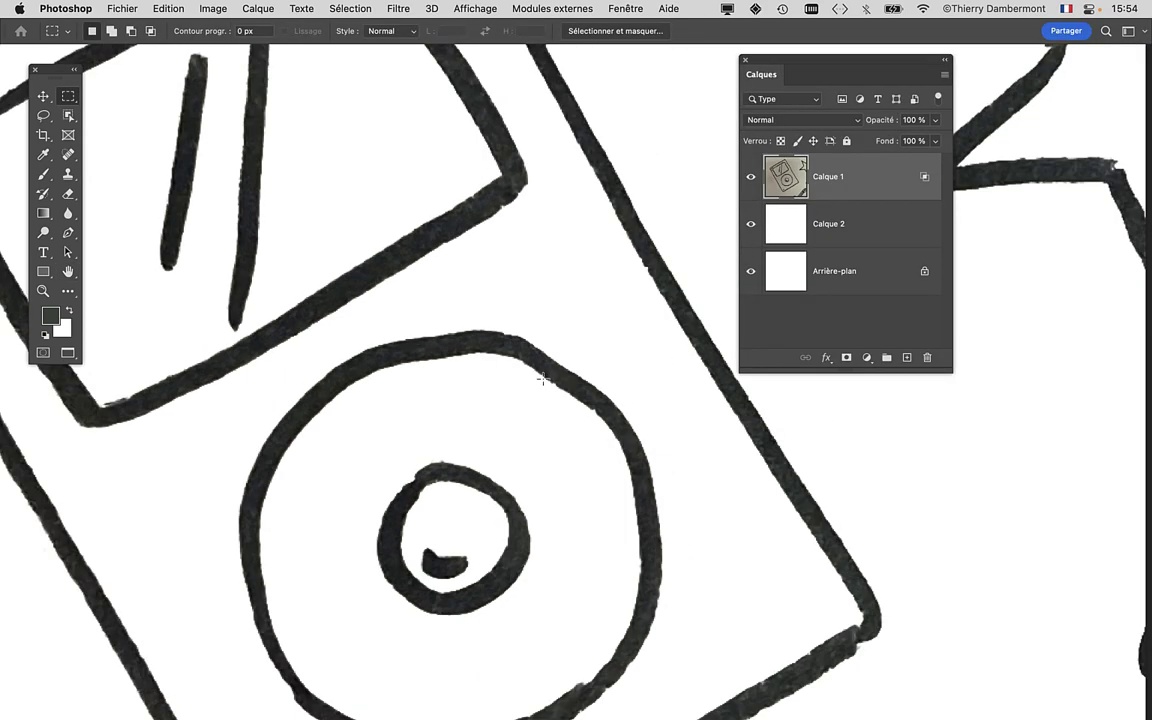
pyautogui.scroll(-1, 406, 370)
pyautogui.scroll(-1, 409, 371)
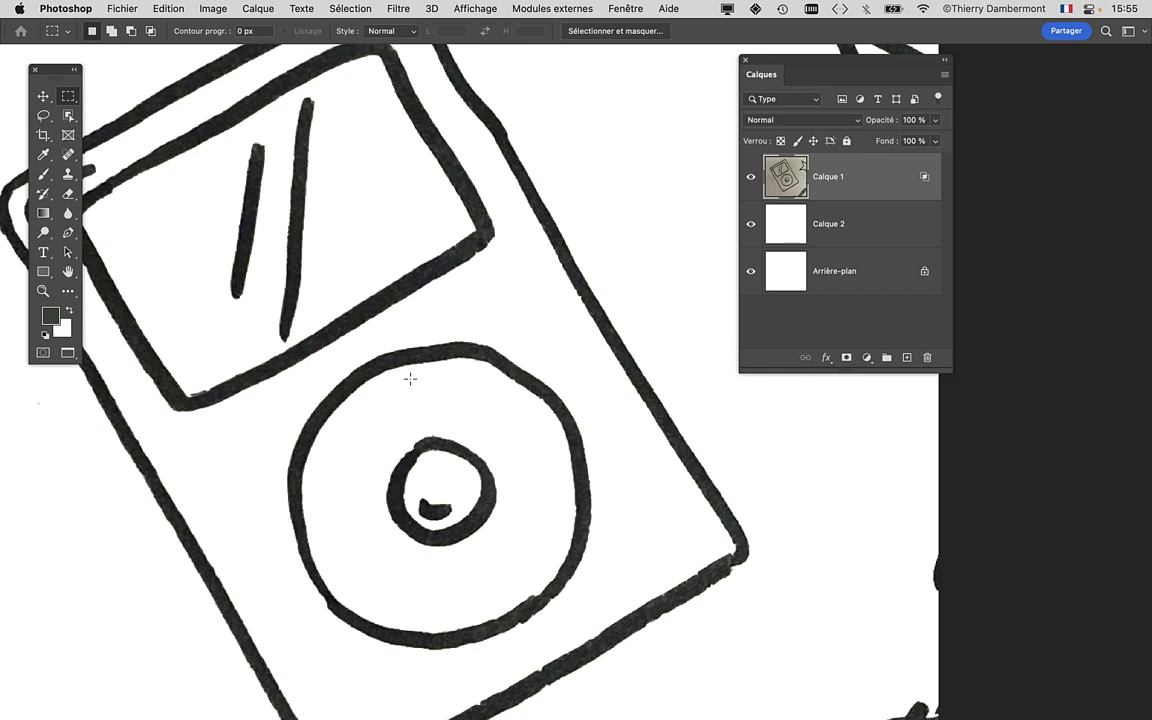
pyautogui.scroll(-1, 410, 378)
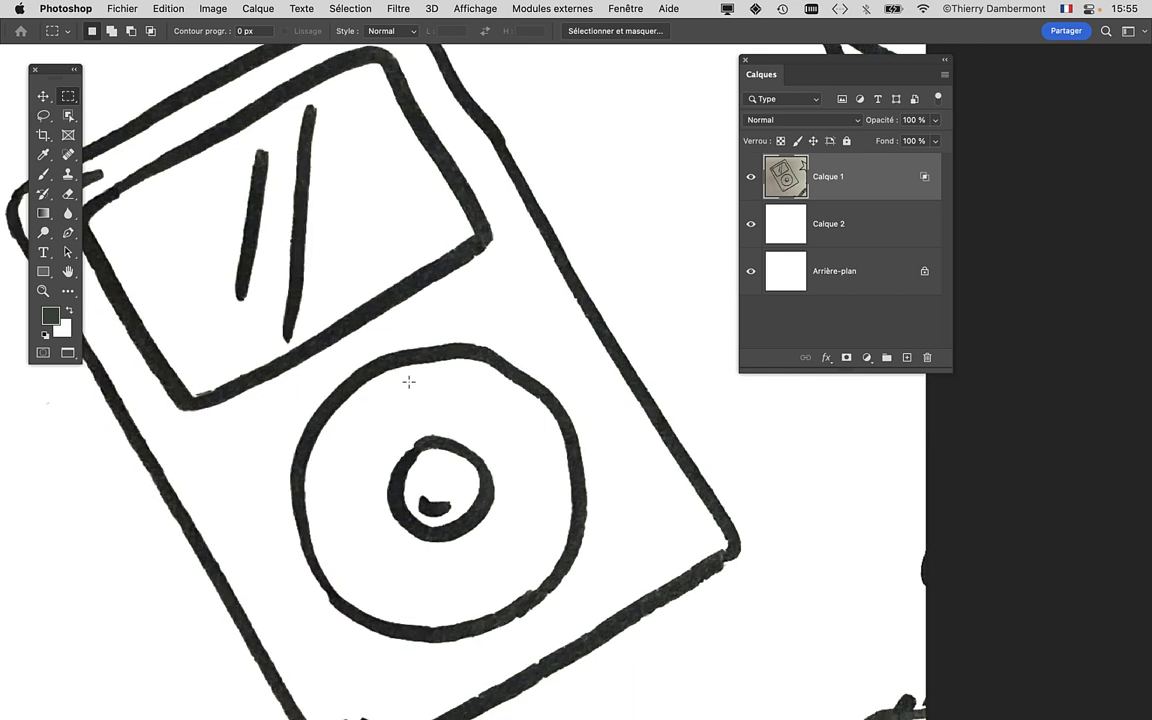
pyautogui.scroll(-2, 409, 379)
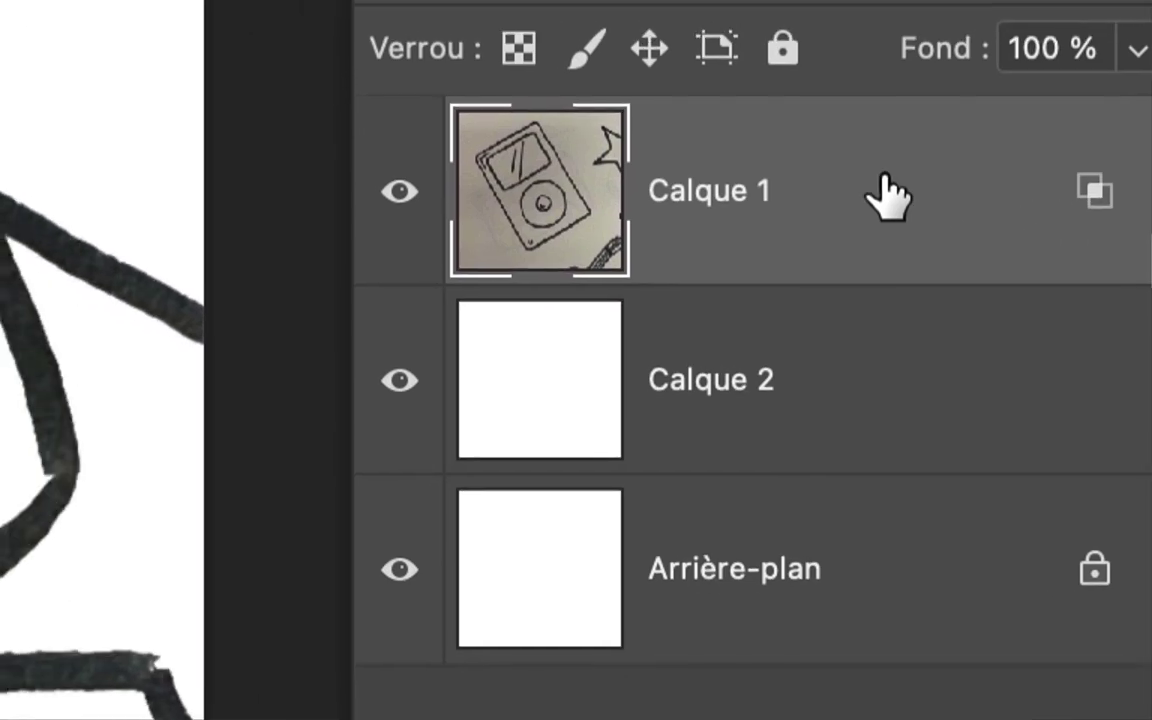
pyautogui.doubleClick(883, 190)
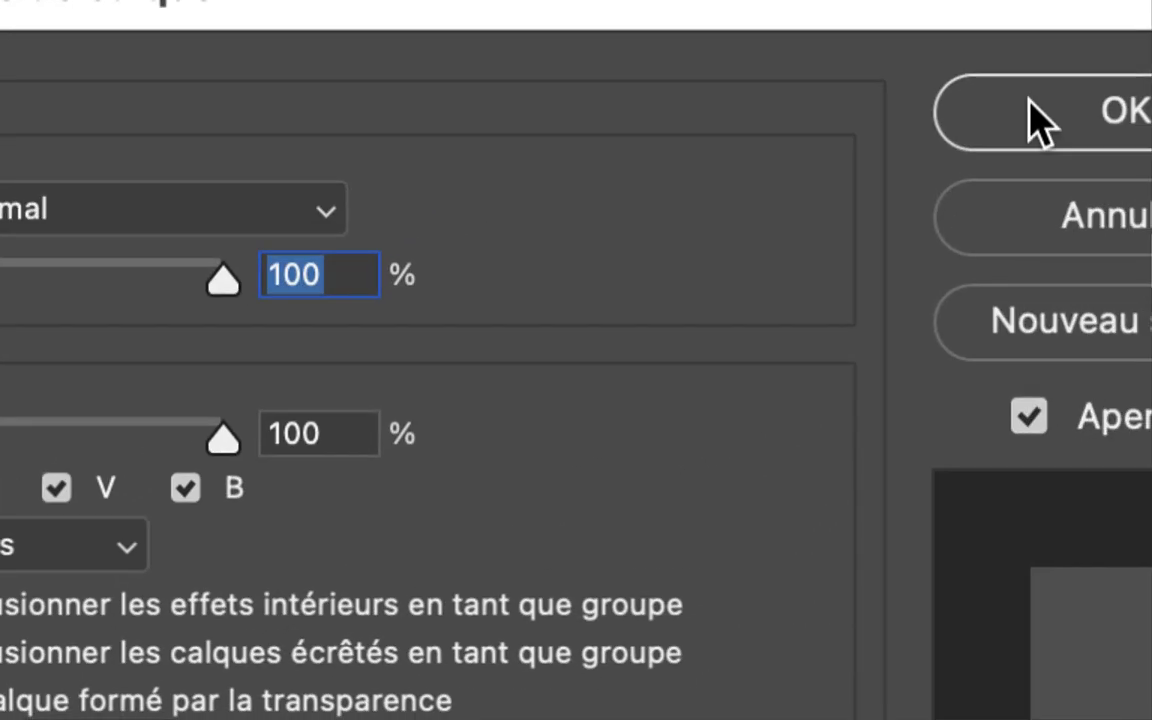
pyautogui.click(1090, 40)
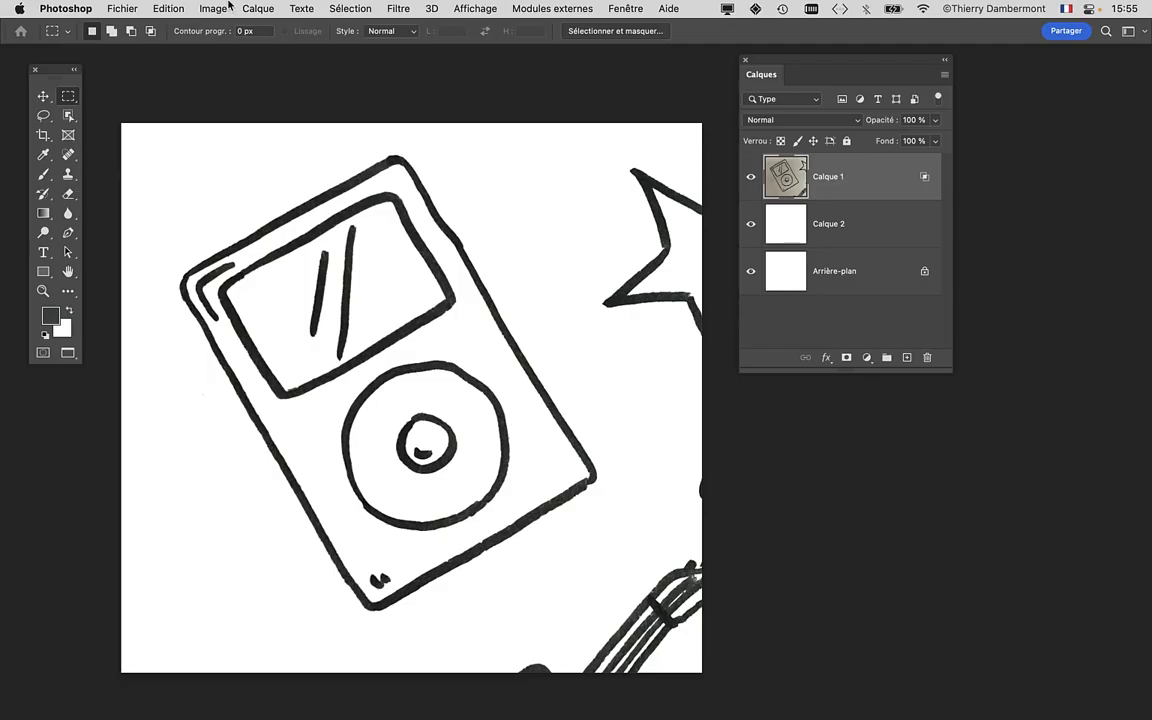
# Step: Save the document as IPOD-02.psd in the CGR folder
pyautogui.click(145, 8)
pyautogui.click(150, 157)
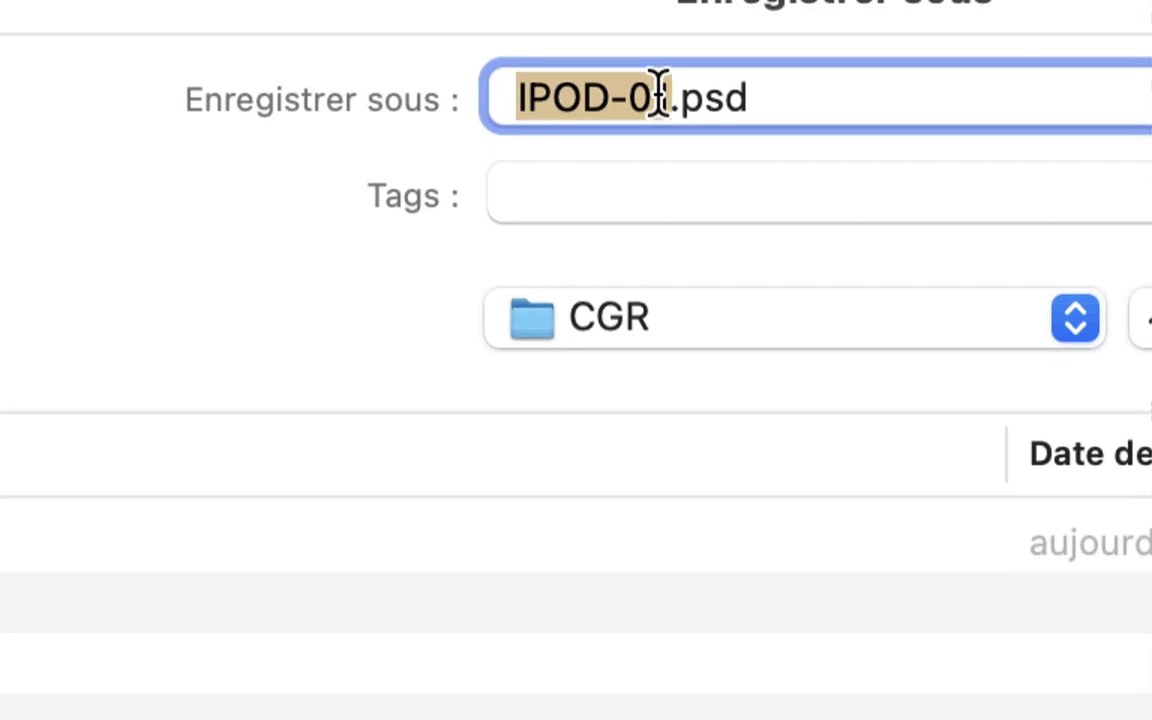
pyautogui.click(658, 92)
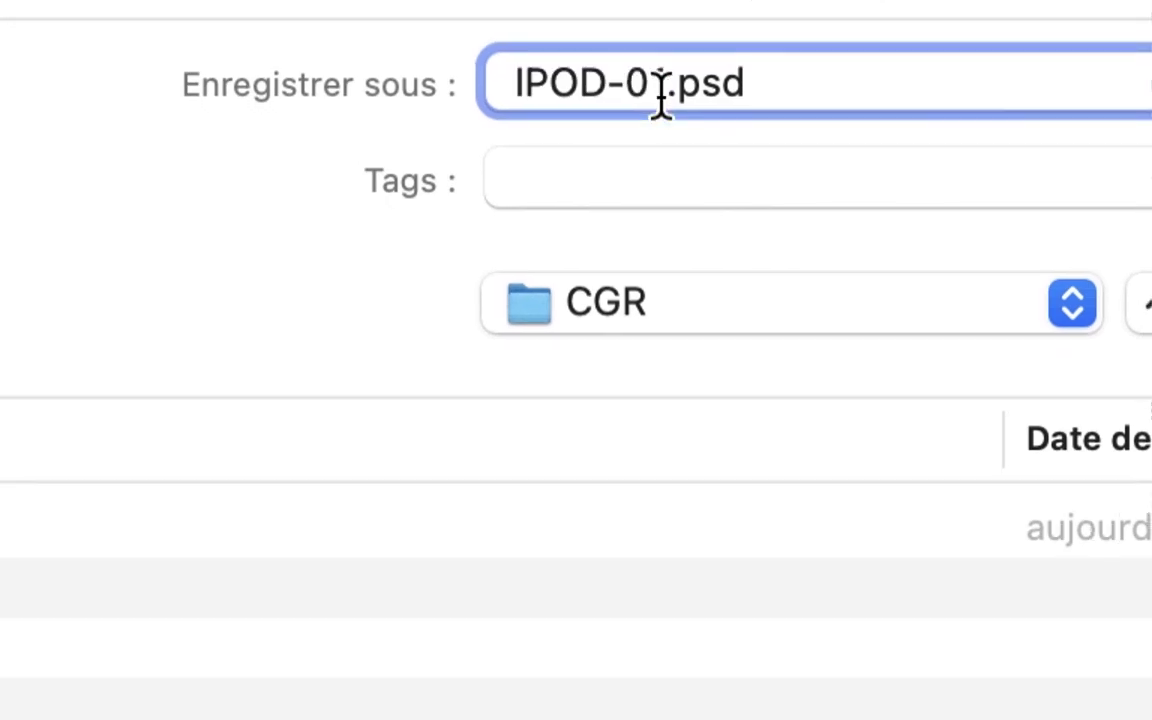
pyautogui.moveTo(658, 92); pyautogui.dragTo(668, 120)
pyautogui.write('2')
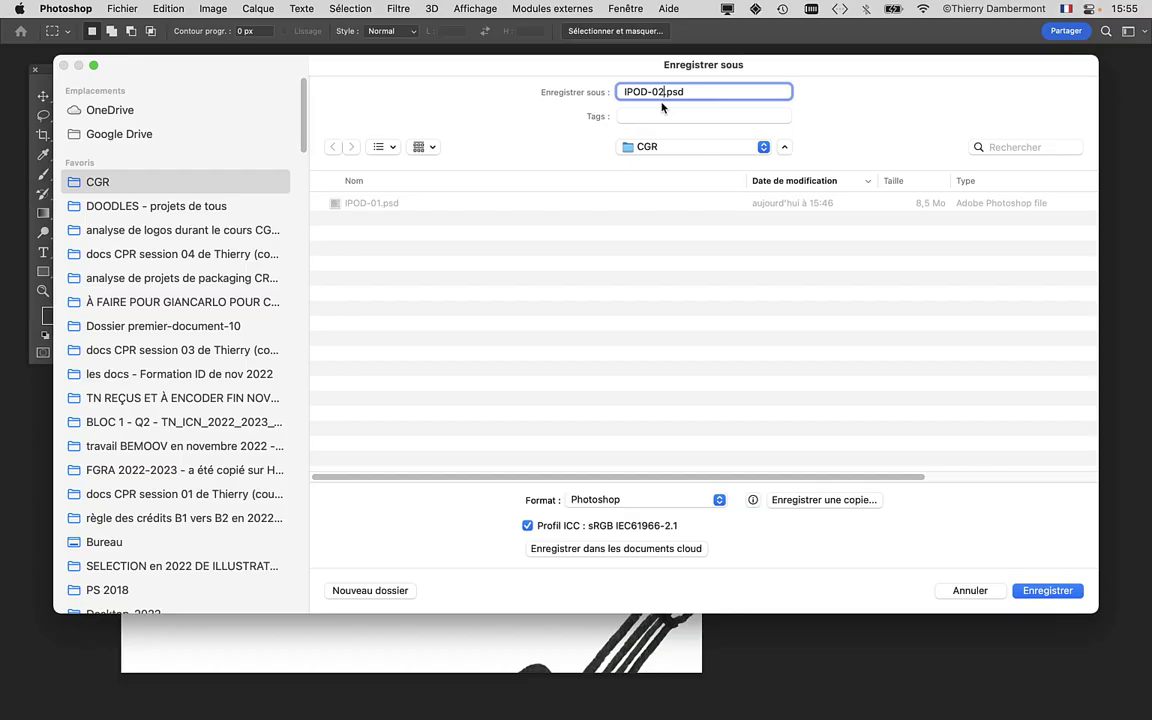
pyautogui.click(1040, 590)
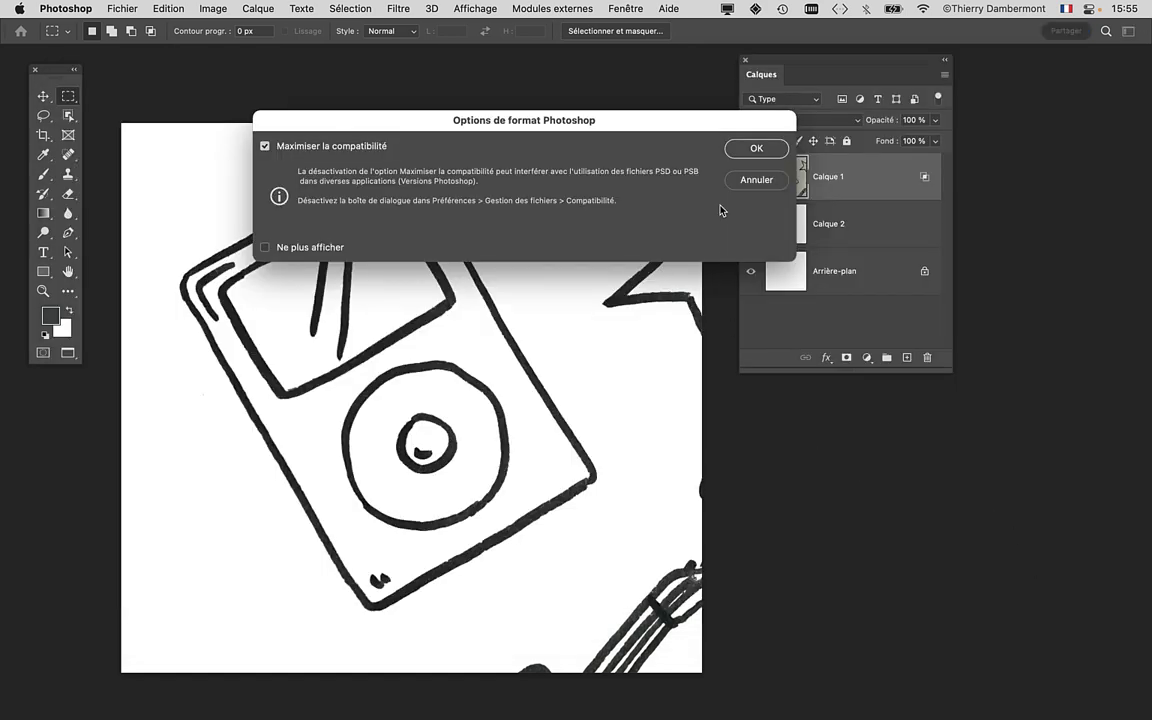